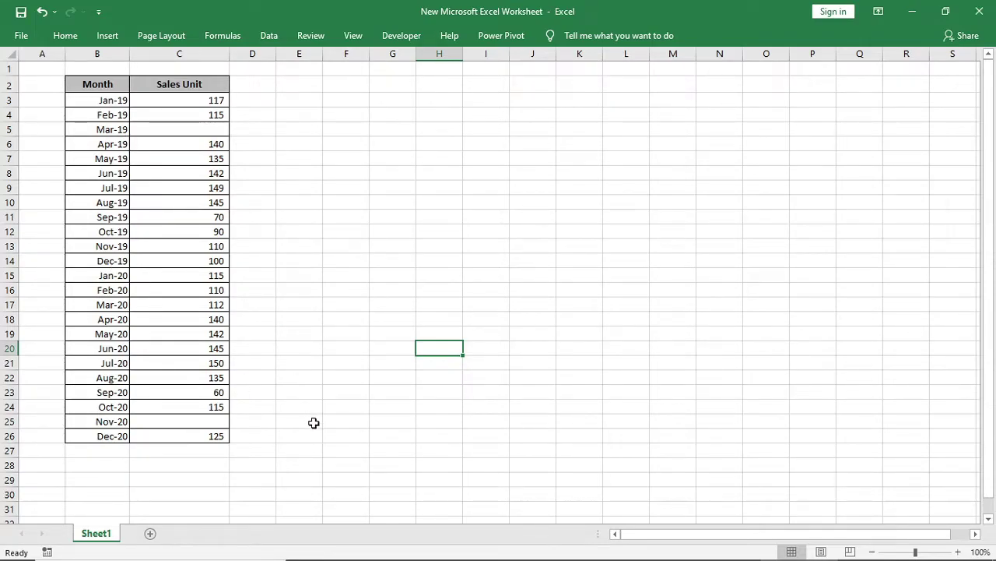
Step: Start a forecast sheet from the Month and Sales Unit data in B2:C26, preview it as columns, and return to the line chart
left_click_drag(96, 84, 195, 434)
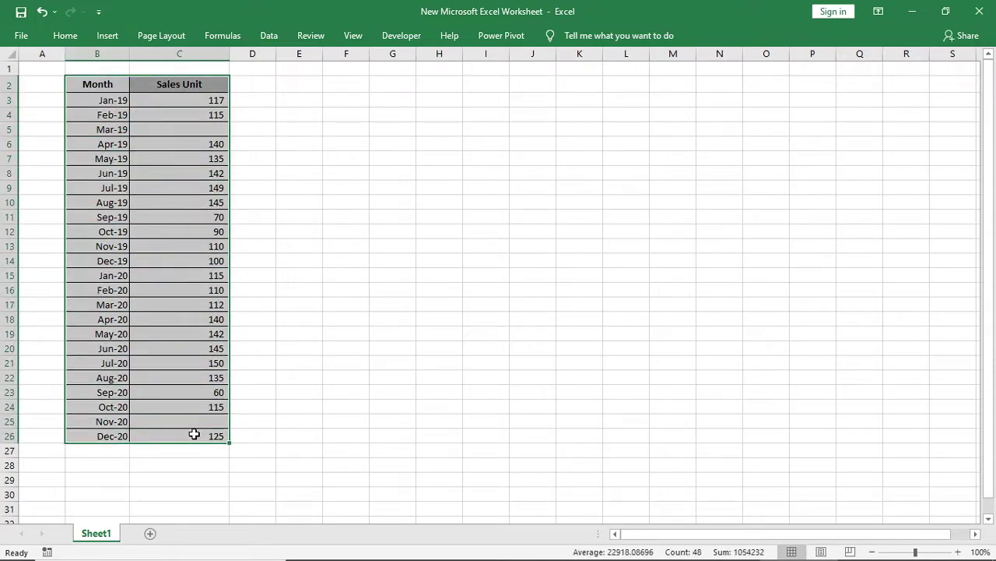
left_click(267, 35)
left_click(713, 81)
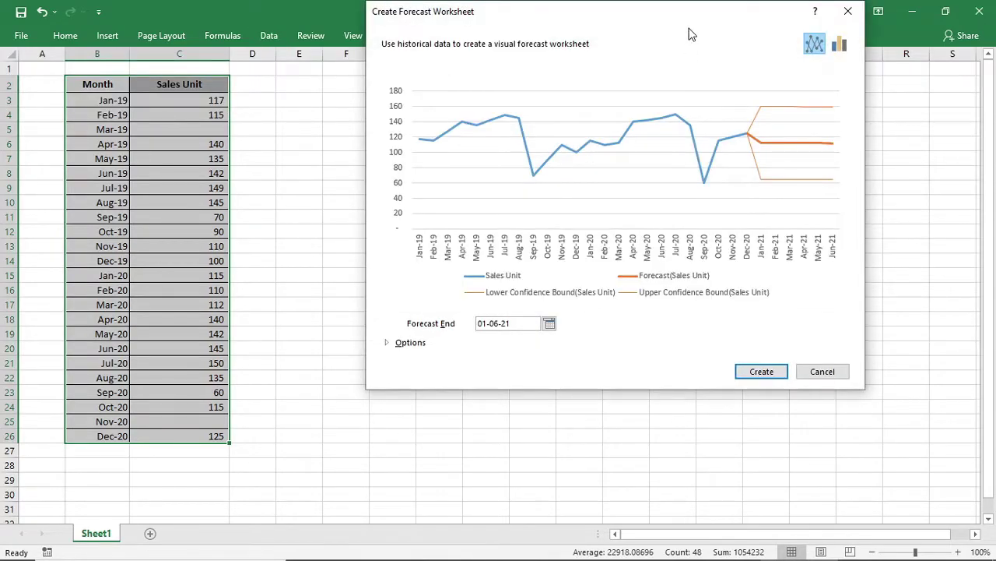
left_click_drag(692, 15, 591, 84)
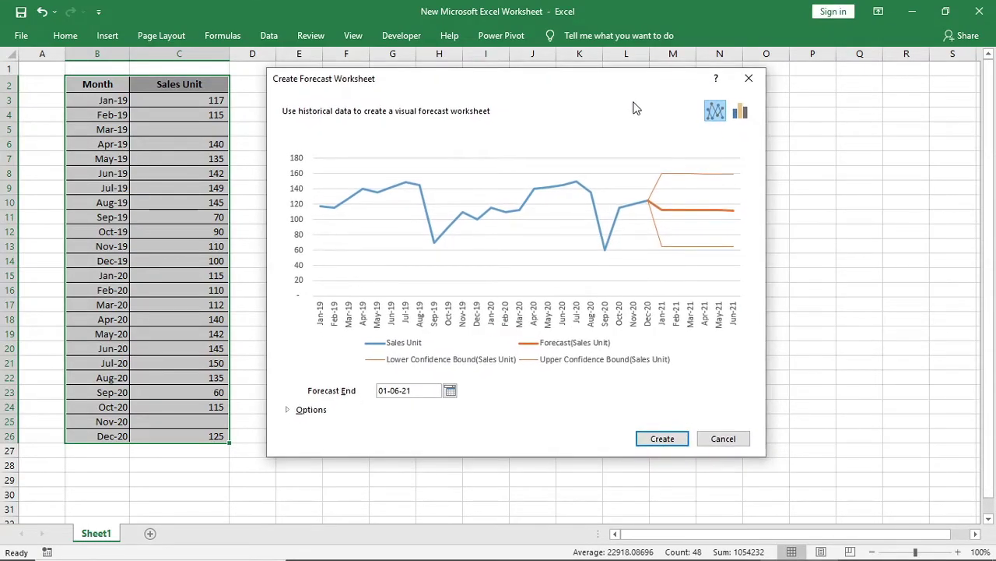
left_click(734, 114)
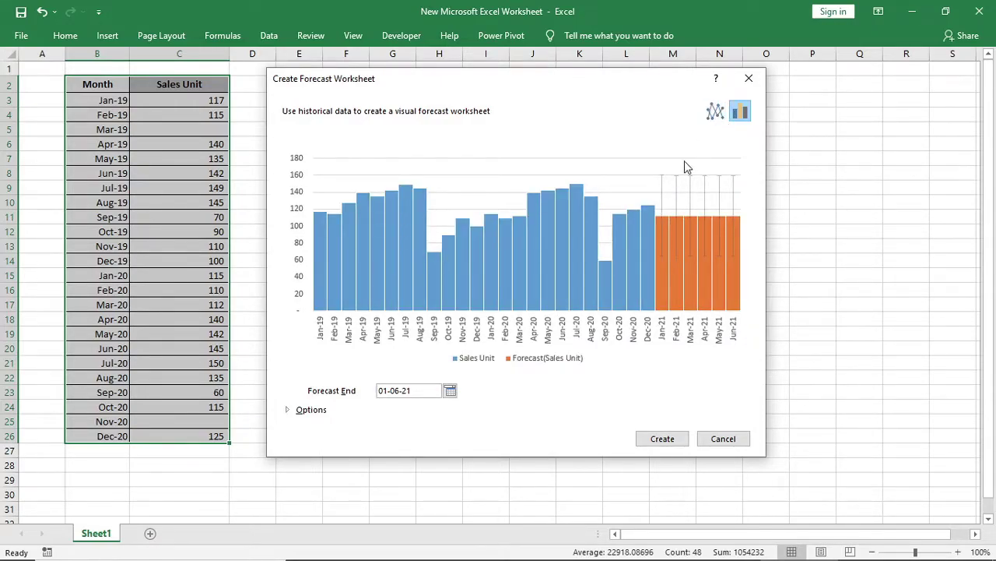
left_click(713, 115)
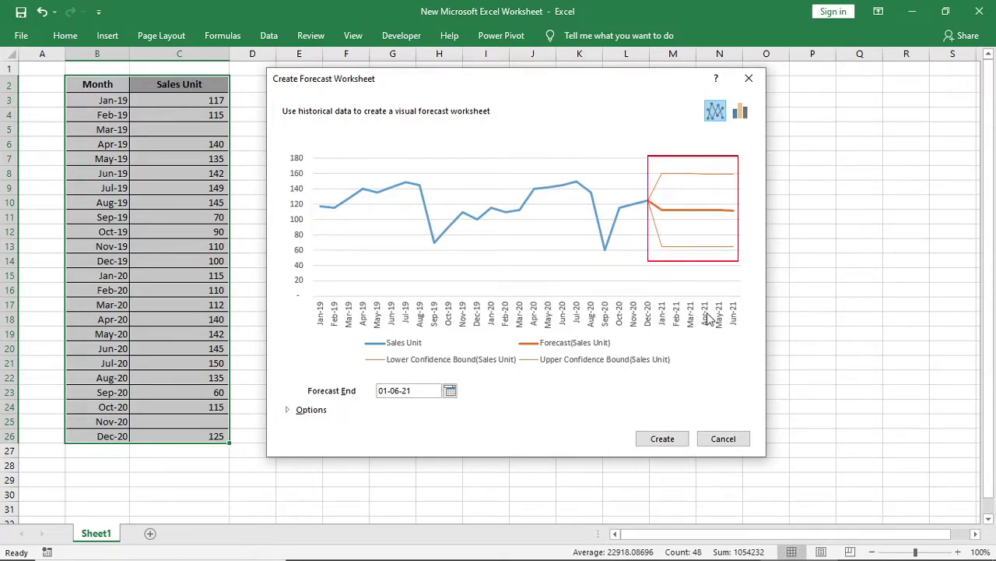
Step: Expand the forecast options and set the forecast end date to 31-07-21
left_click_drag(667, 84, 659, 46)
left_click(281, 372)
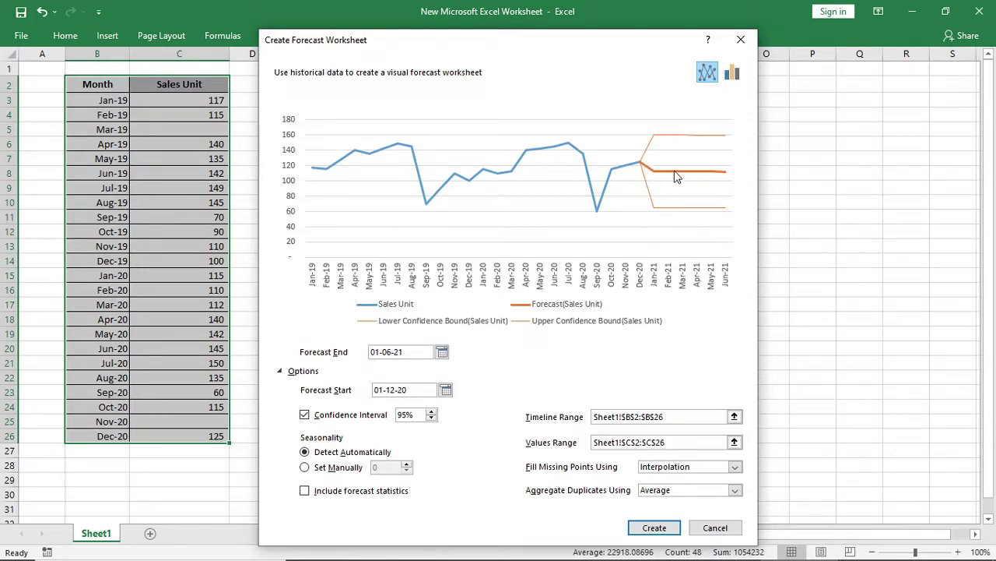
left_click(441, 353)
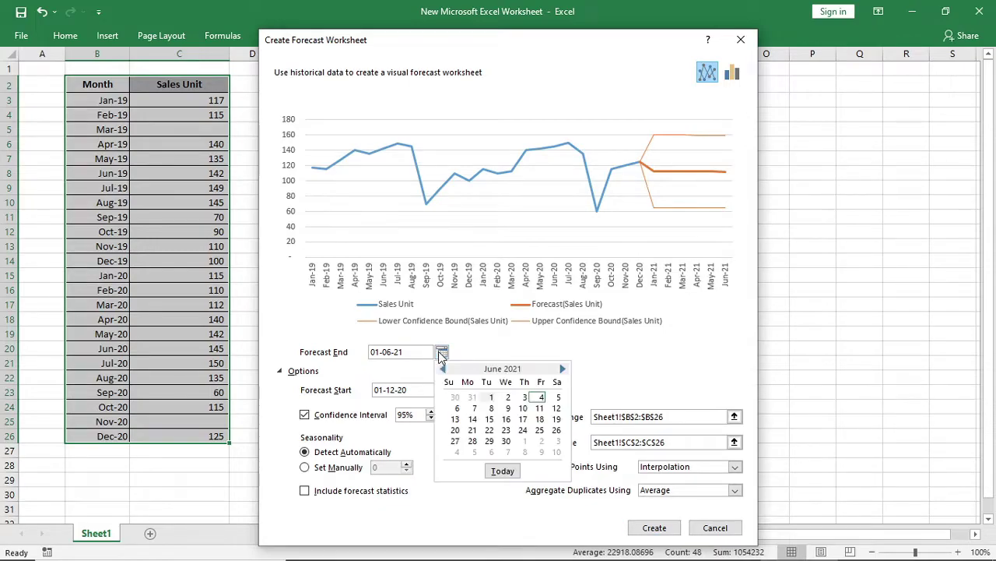
left_click(563, 369)
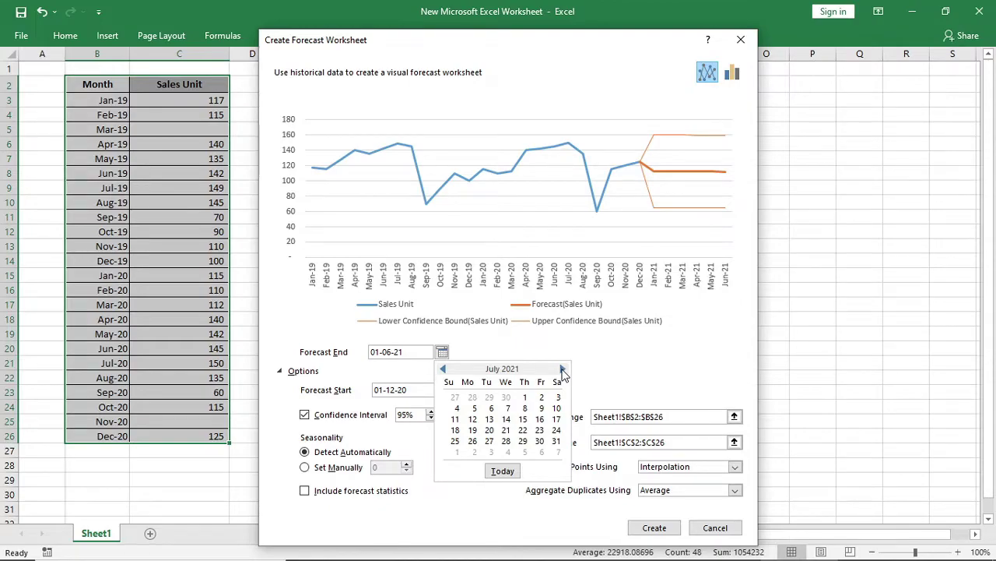
left_click(556, 442)
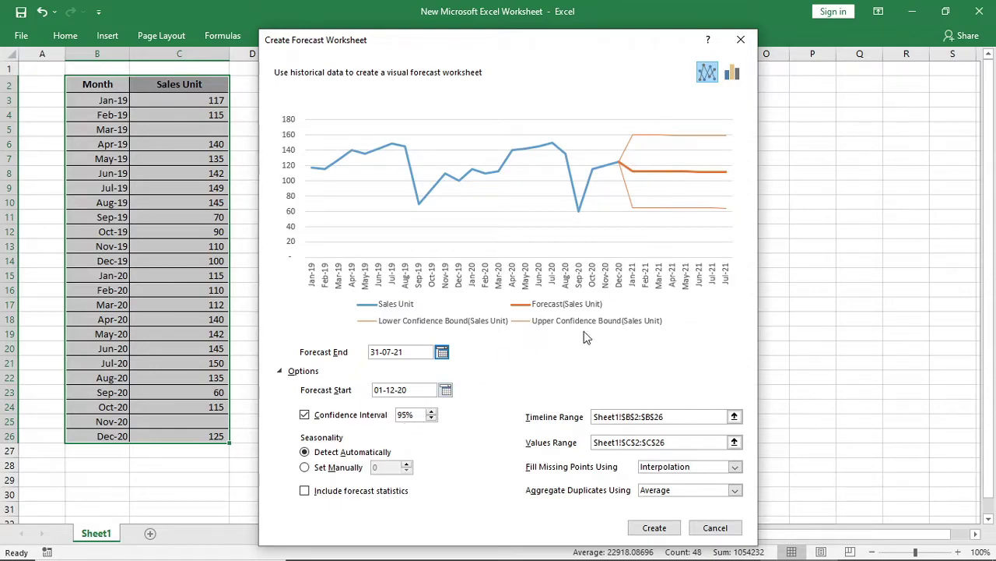
Step: Raise the confidence interval to 99.99% to compare the bounds in the preview, and set it back to 95%
left_click(432, 415)
left_click(432, 413)
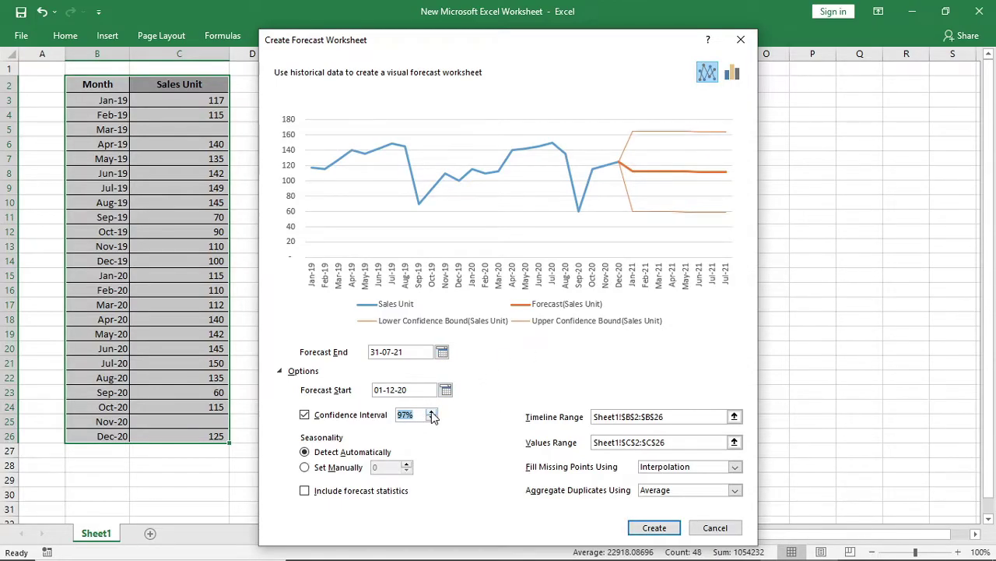
left_click(432, 413)
left_click(432, 413)
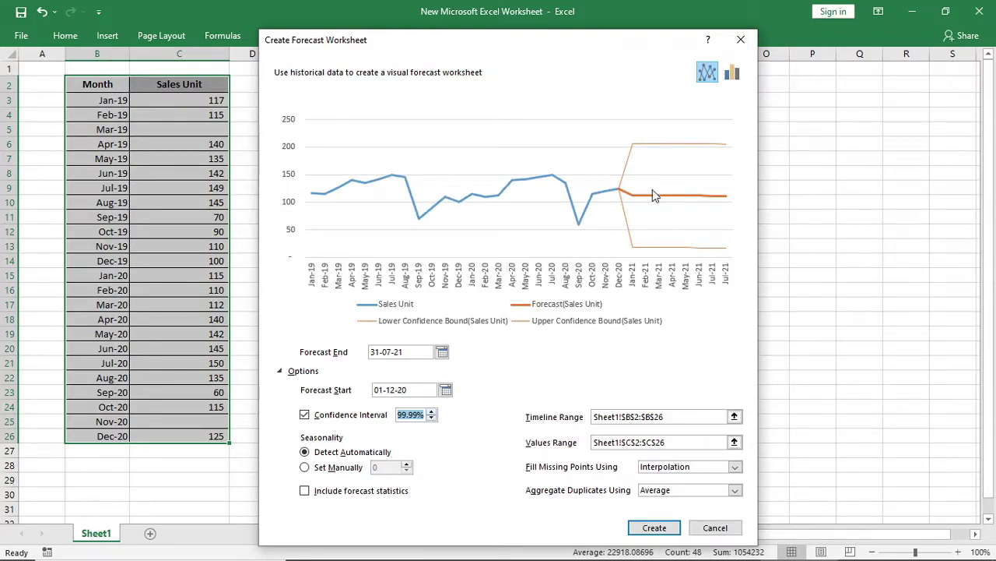
left_click(431, 419)
left_click(432, 418)
left_click(431, 419)
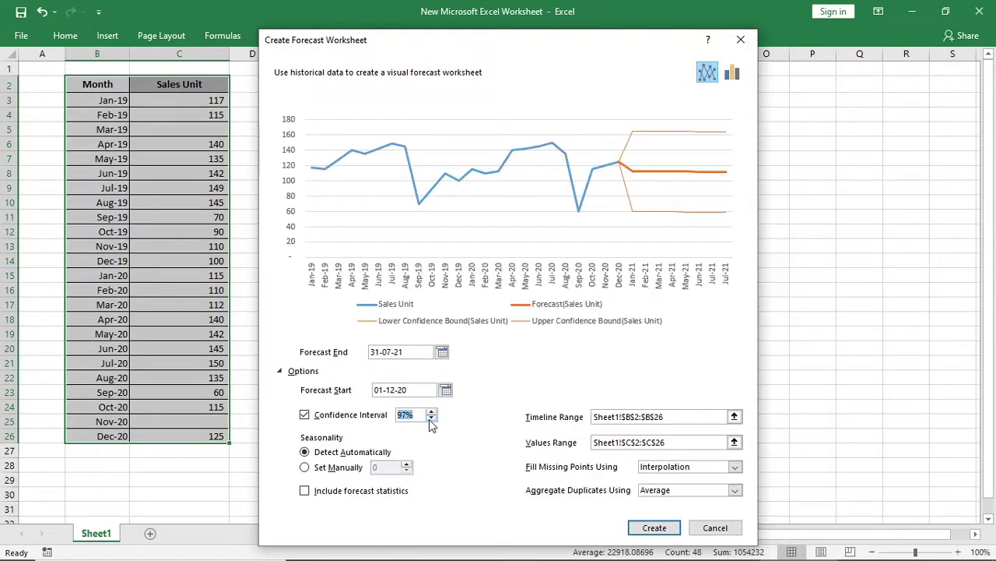
left_click(431, 419)
left_click(431, 419)
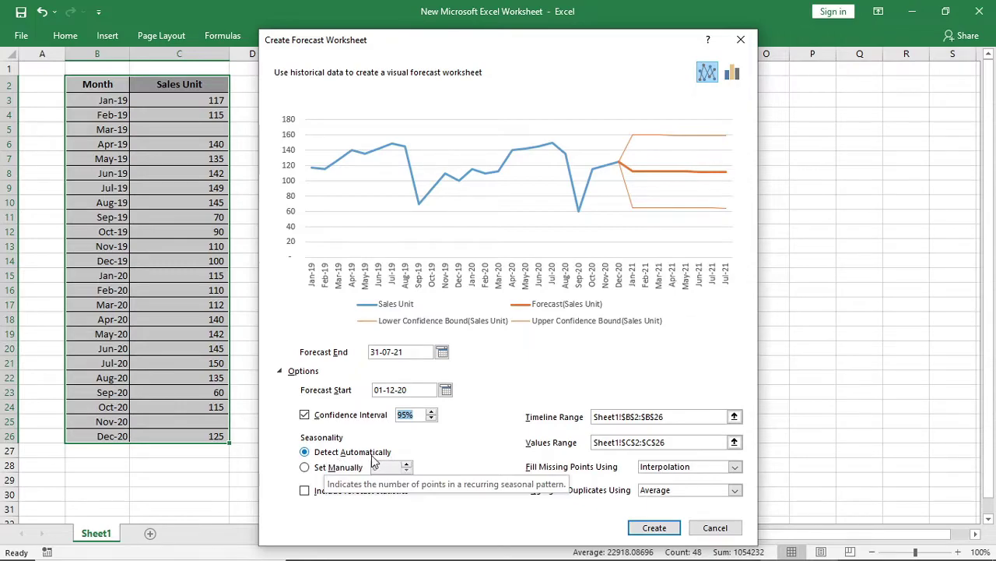
Step: Set the seasonality manually to 12 and include forecast statistics
left_click(340, 471)
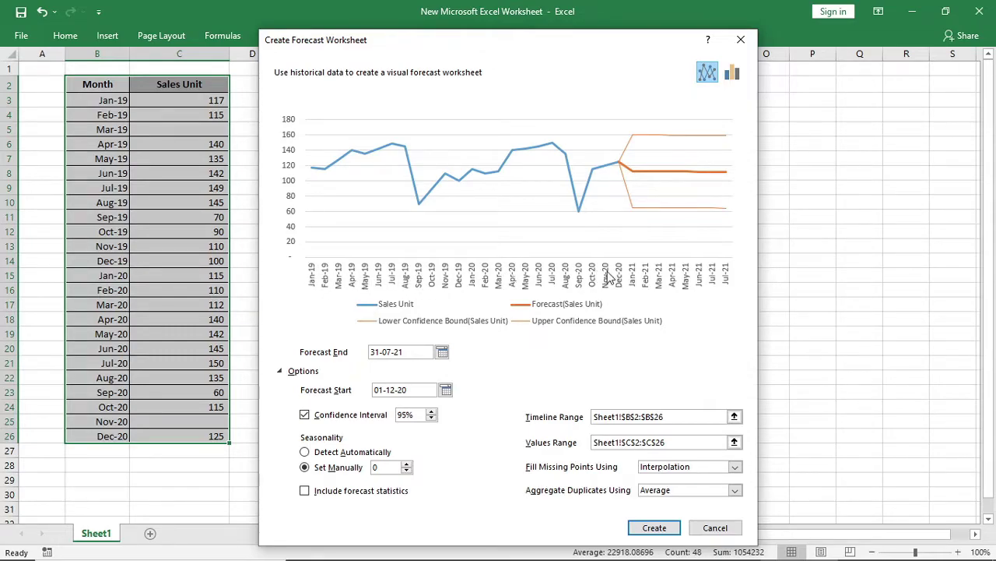
left_click(406, 464)
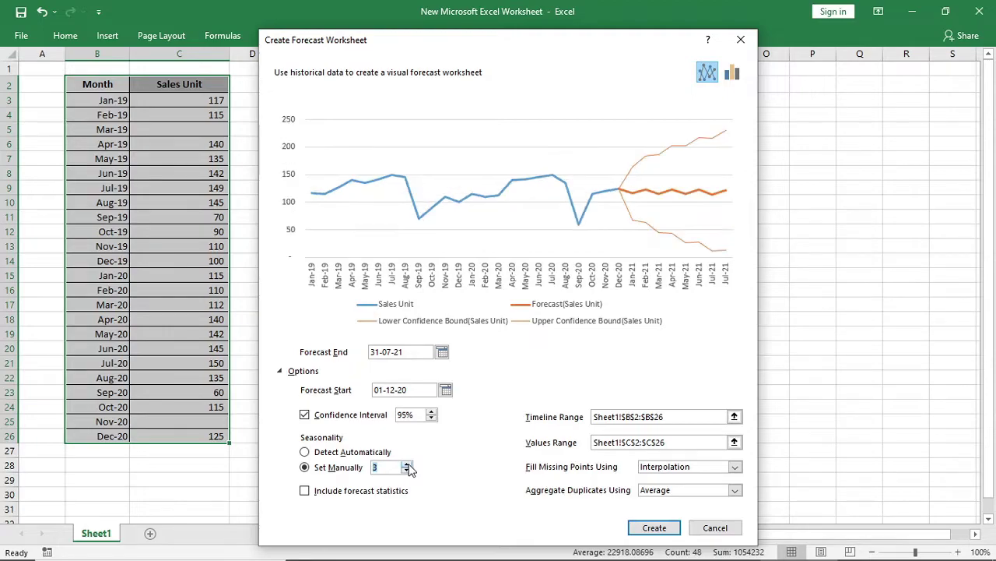
left_click(407, 465)
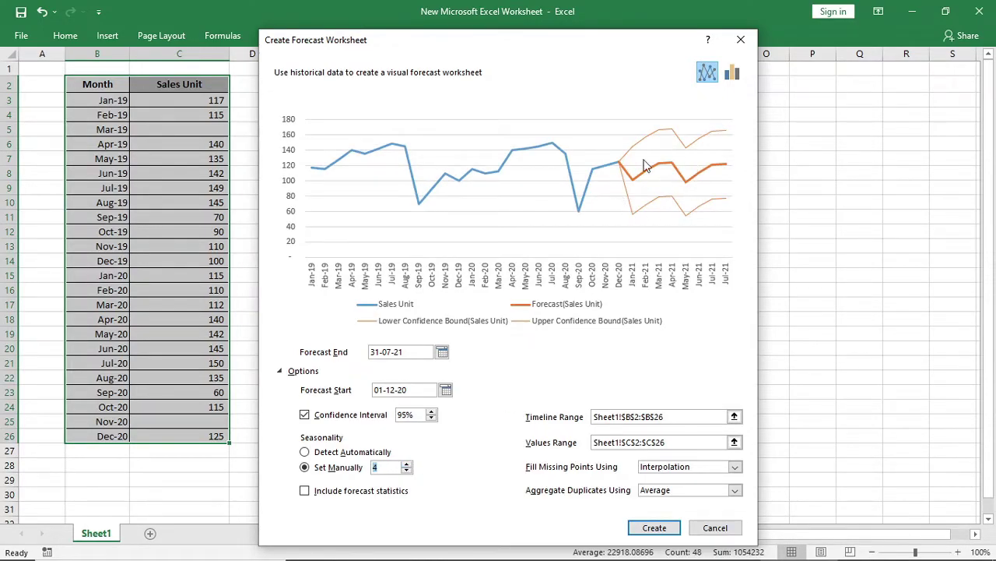
left_click(406, 463)
left_click(406, 463)
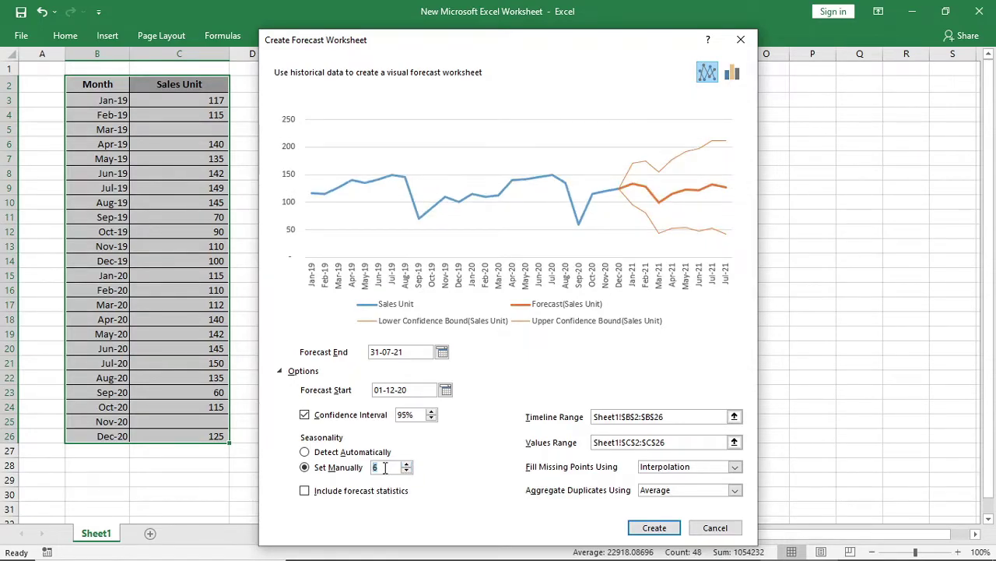
type("12")
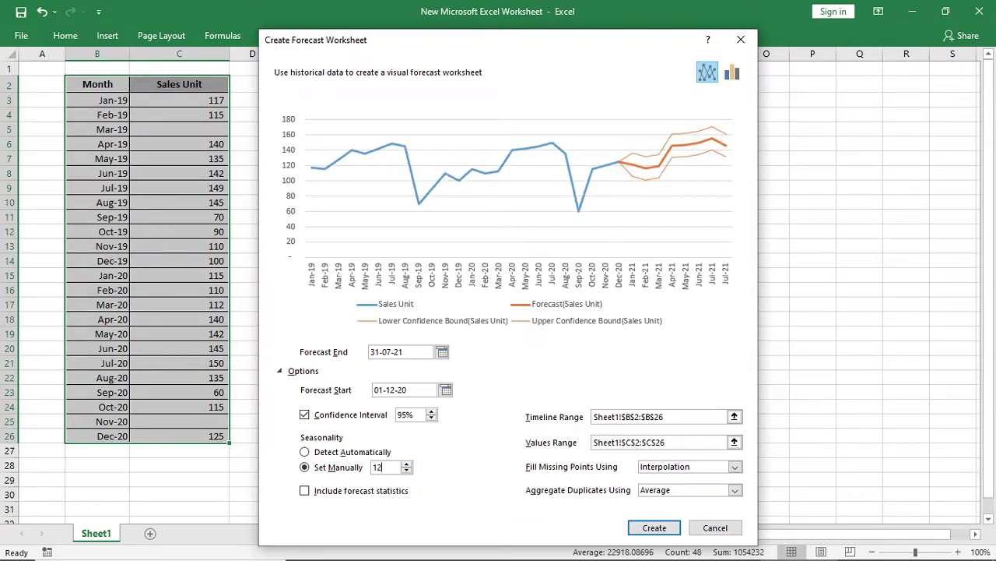
left_click(395, 490)
Step: Try filling missing points with Zeros in the forecast preview, and switch back to Interpolation
left_click(669, 470)
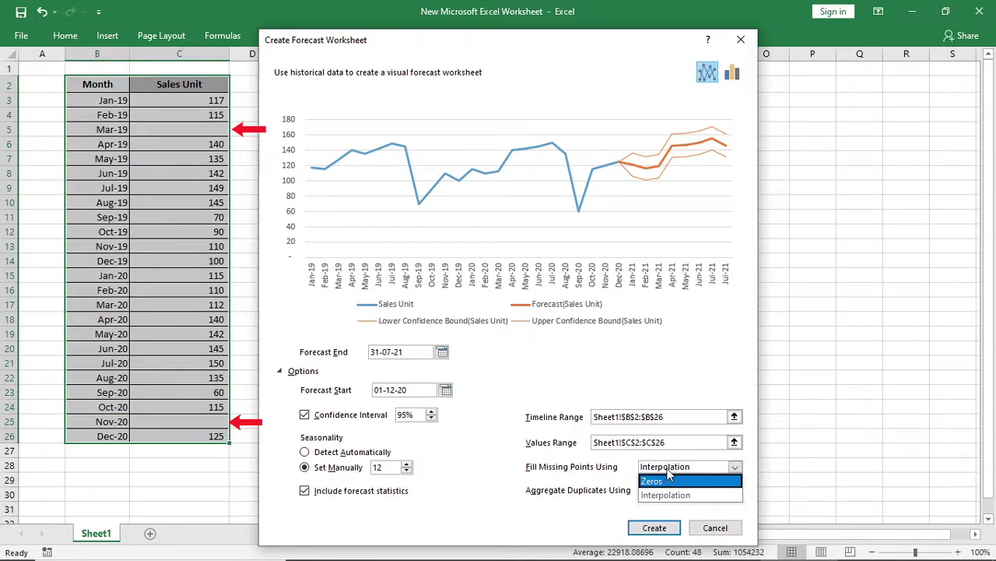
left_click(665, 482)
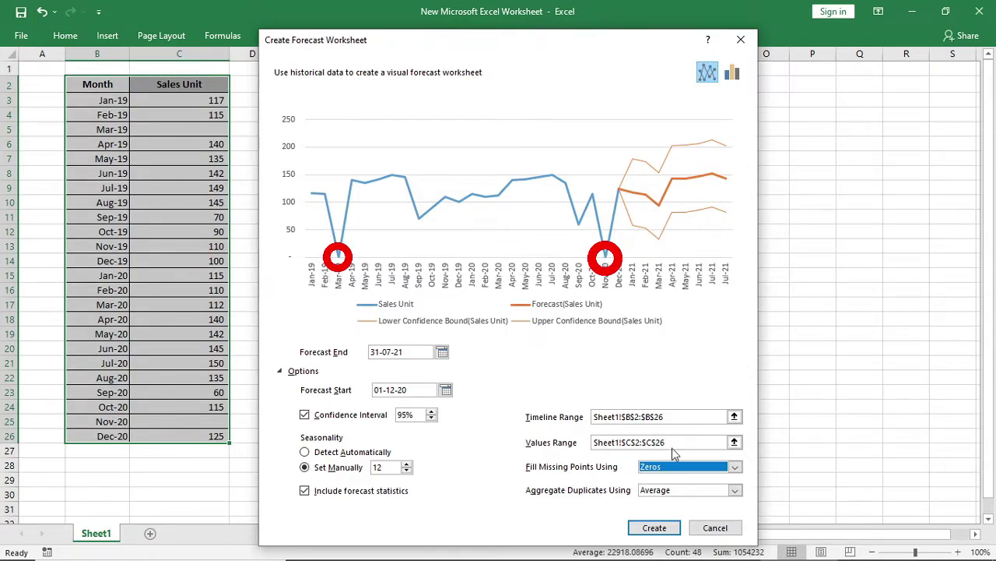
left_click(679, 471)
left_click(657, 492)
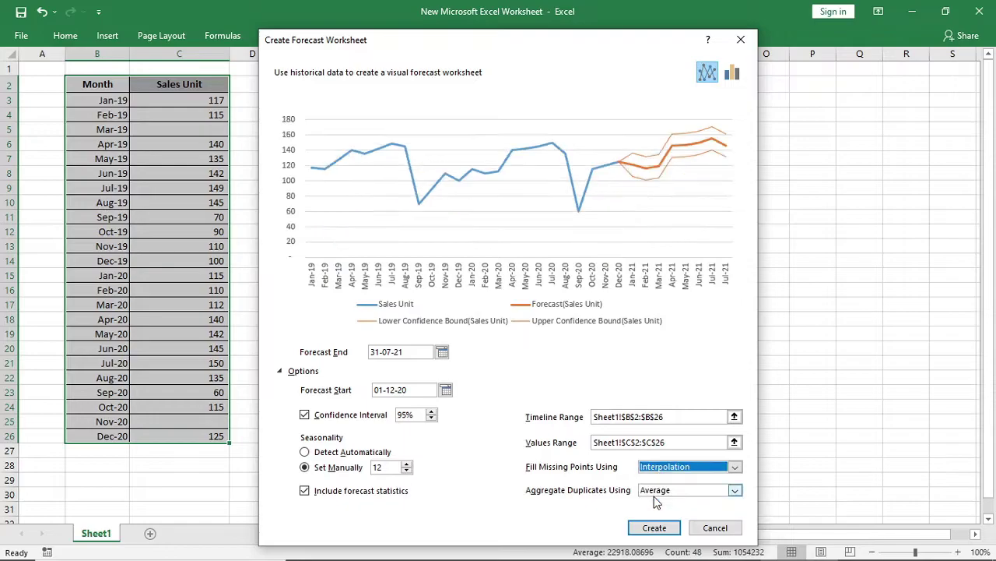
Step: Try Sum for aggregating duplicates, return to Average, and create the forecast worksheet
left_click(703, 490)
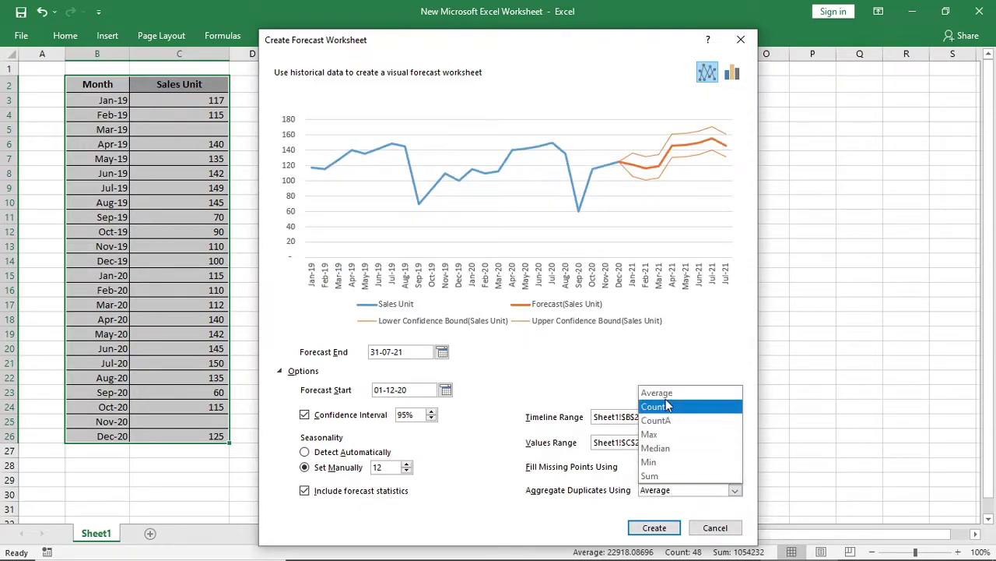
left_click(658, 475)
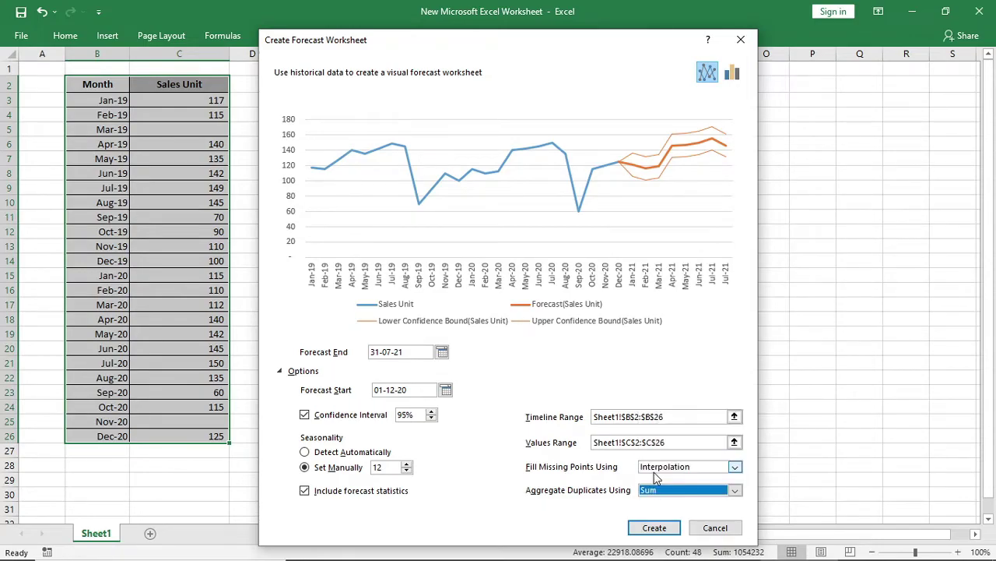
left_click(664, 492)
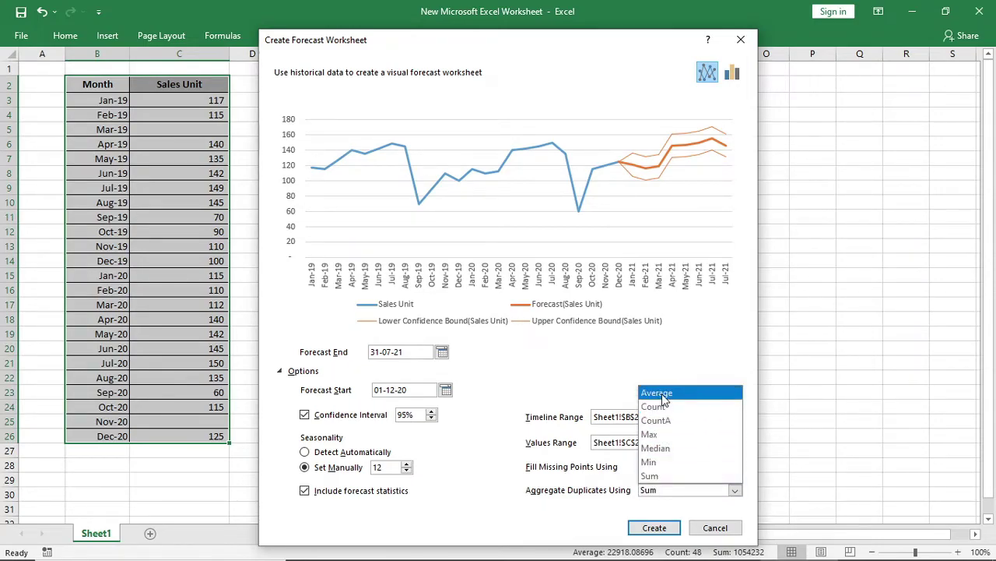
left_click(665, 397)
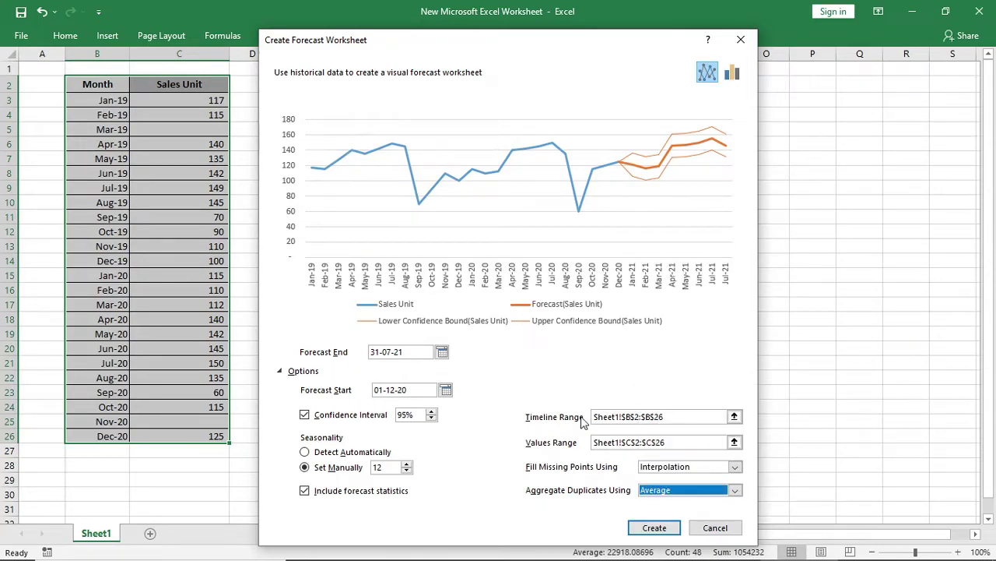
left_click(644, 531)
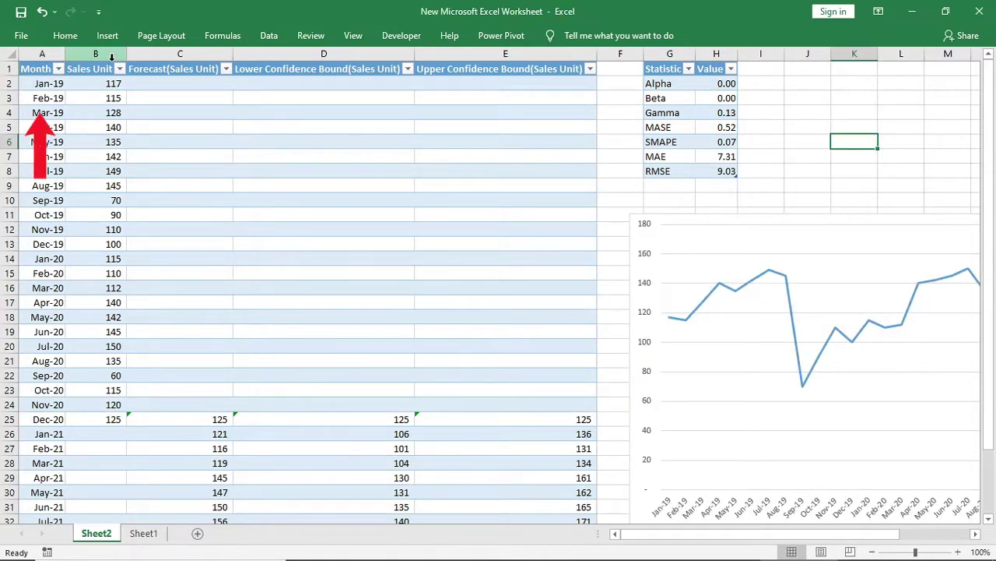
Step: Examine the forecast table's month, sales, forecast, and lower and upper confidence bound columns down to the last forecast month
scroll(109, 280, "down", 4)
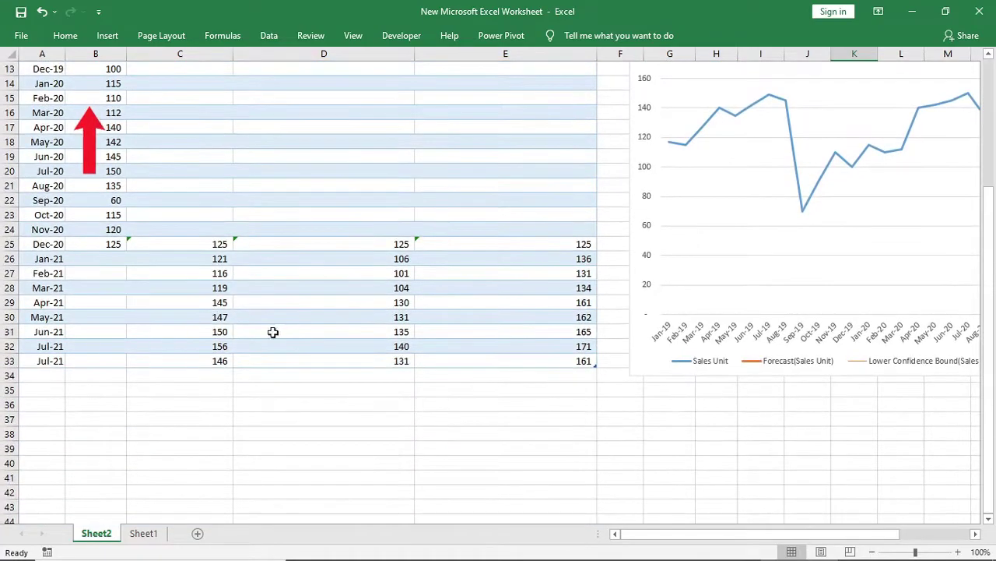
scroll(172, 307, "up", 4)
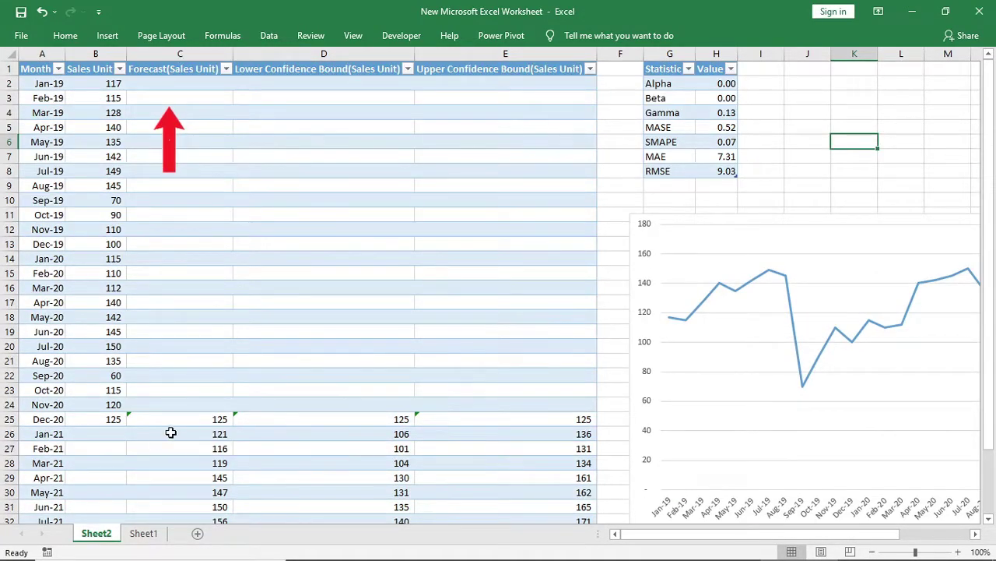
scroll(170, 432, "down", 2)
scroll(200, 342, "up", 2)
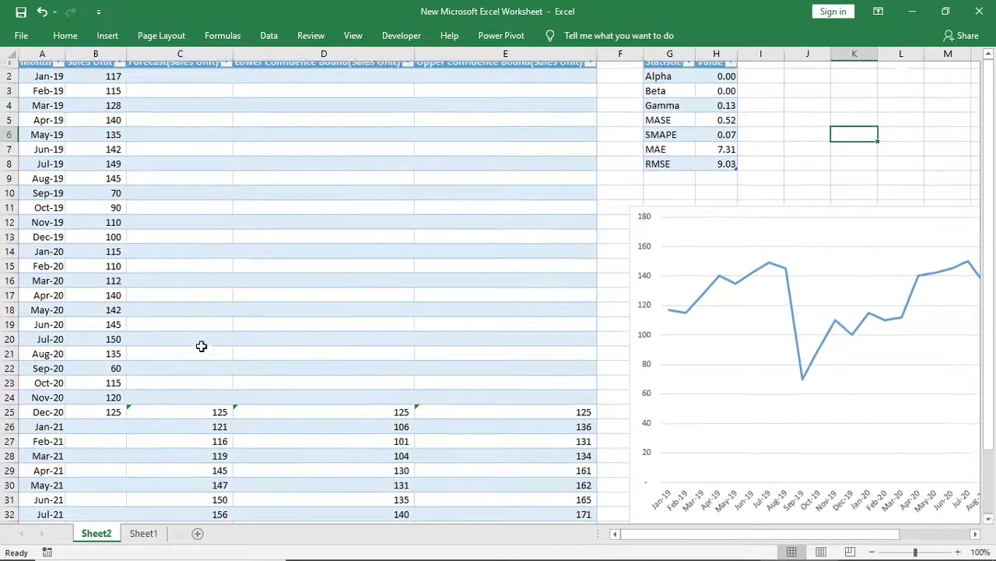
scroll(356, 362, "down", 1)
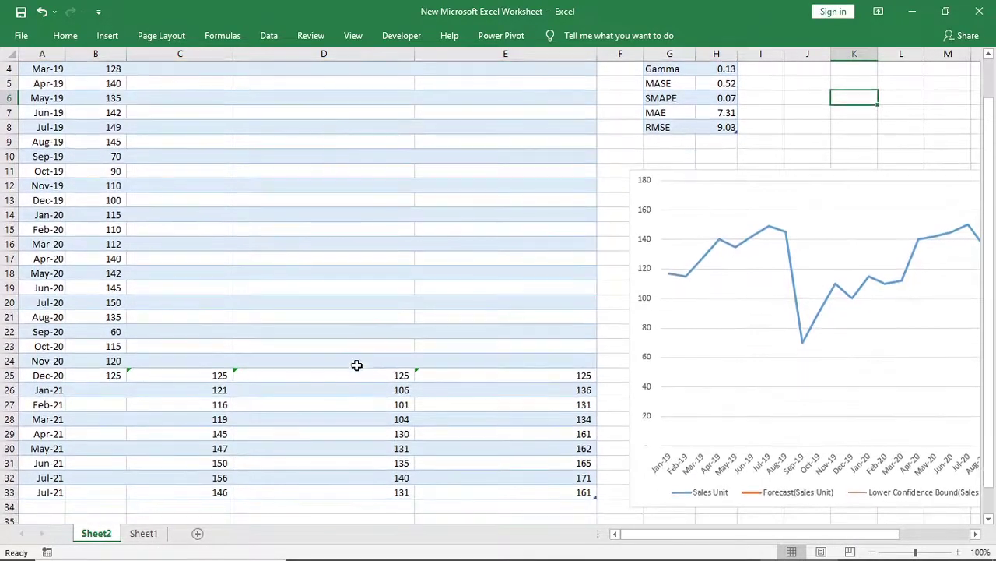
scroll(422, 402, "up", 1)
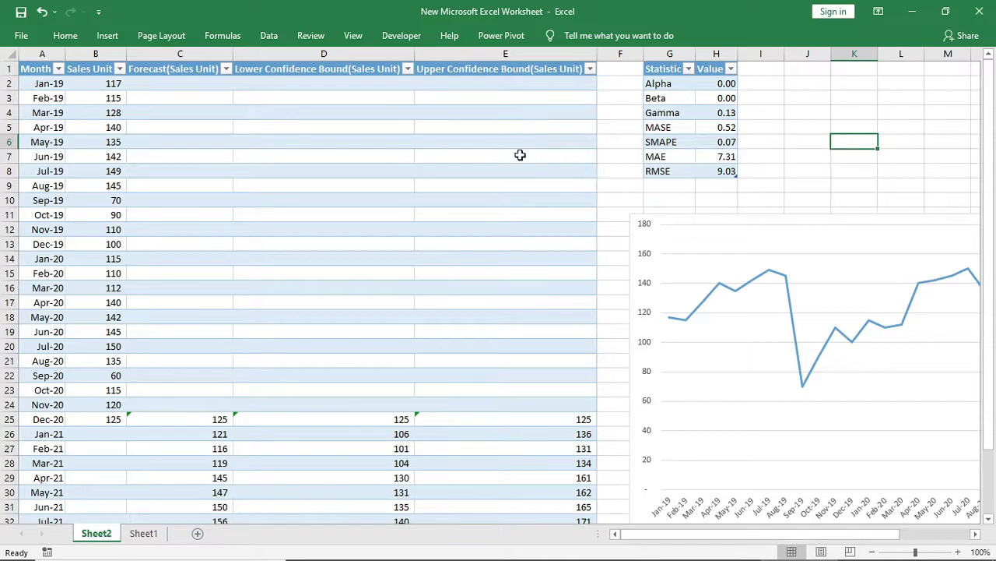
scroll(506, 419, "down", 1)
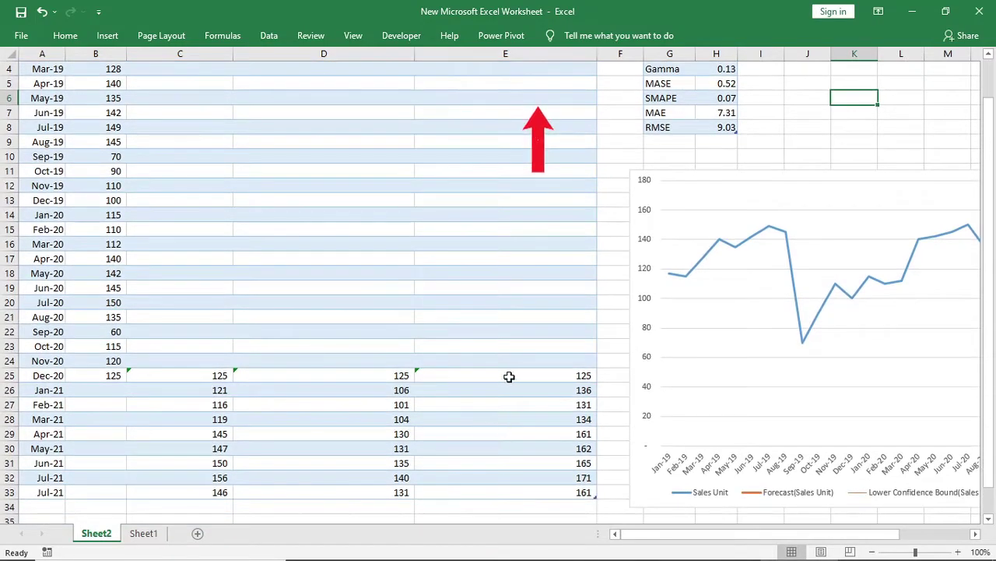